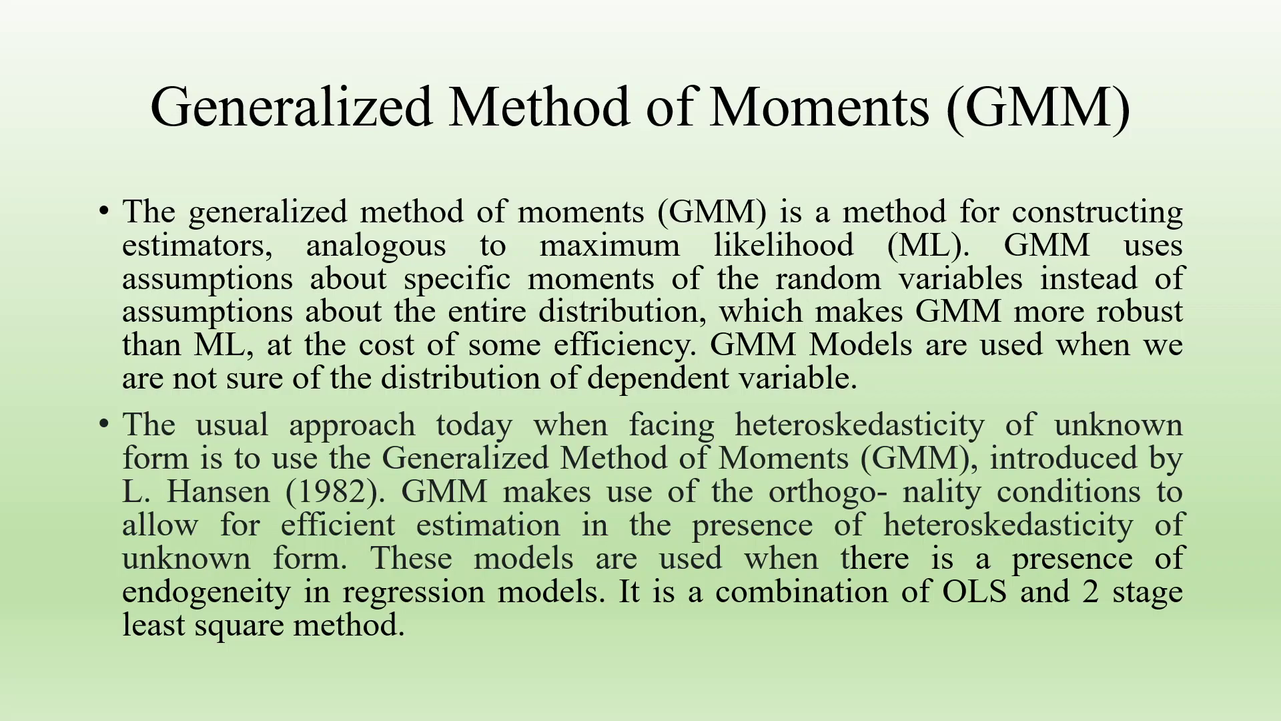
End the slideshow and return to the GMM slide in normal view
key(Escape)
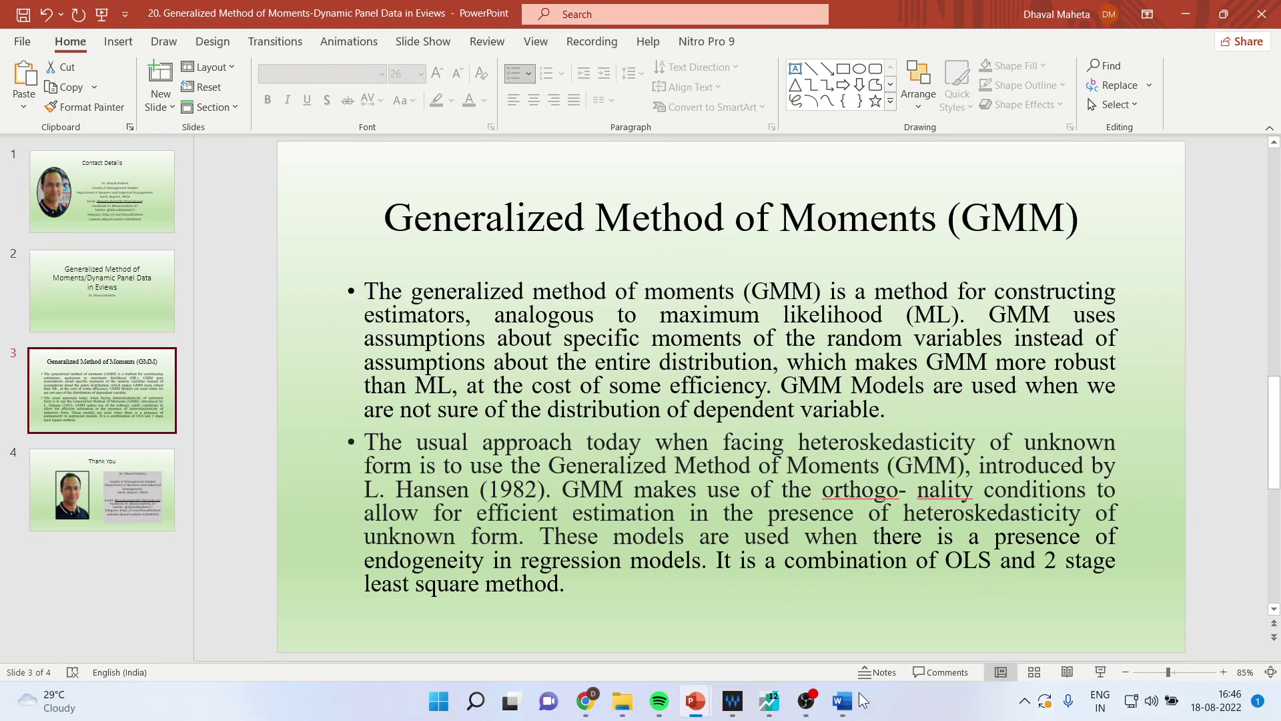
Open the gdp, export and money series as an equation and set the method to GMM/DPD
mouse_move(770, 701)
click(846, 639)
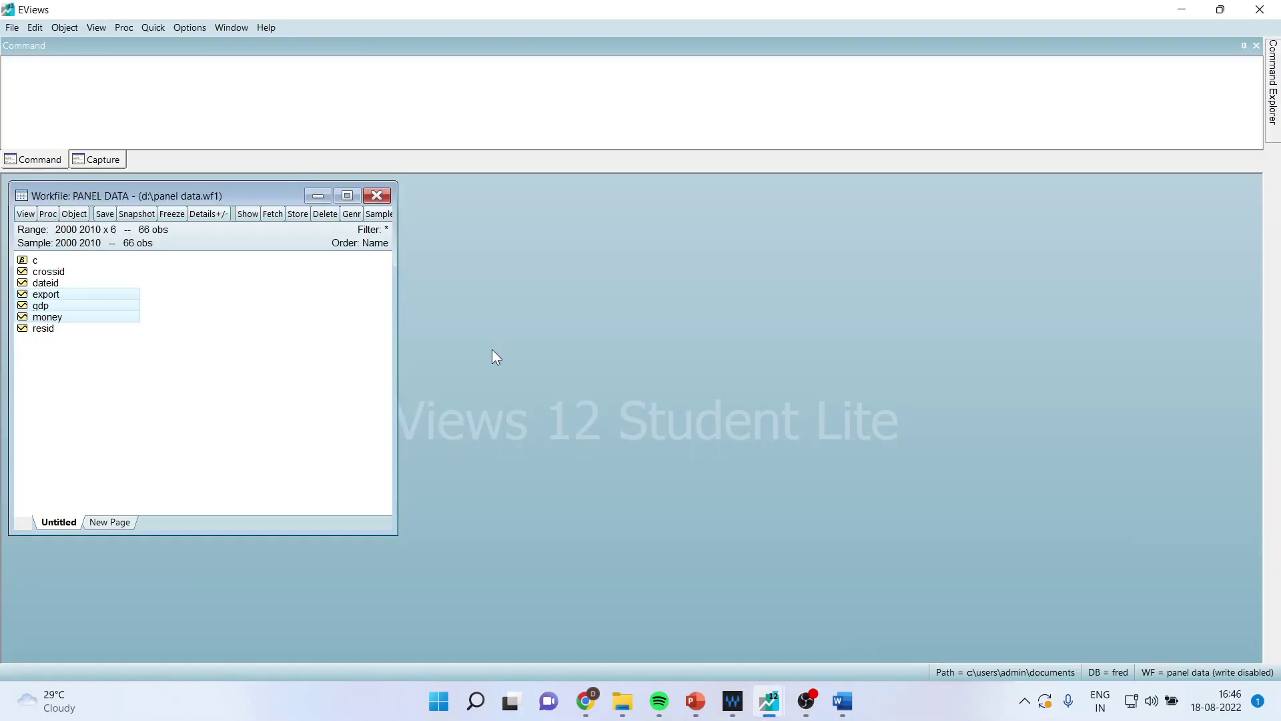
click(140, 315)
right_click(74, 302)
mouse_move(207, 314)
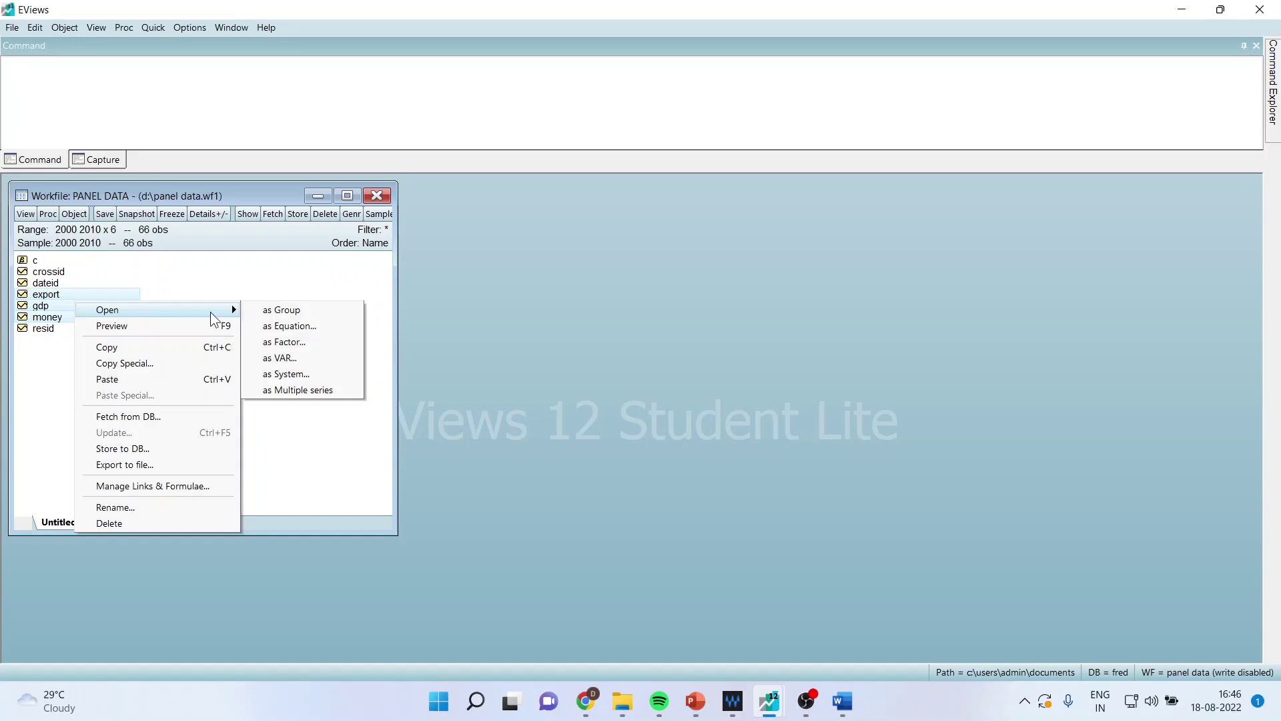
click(288, 327)
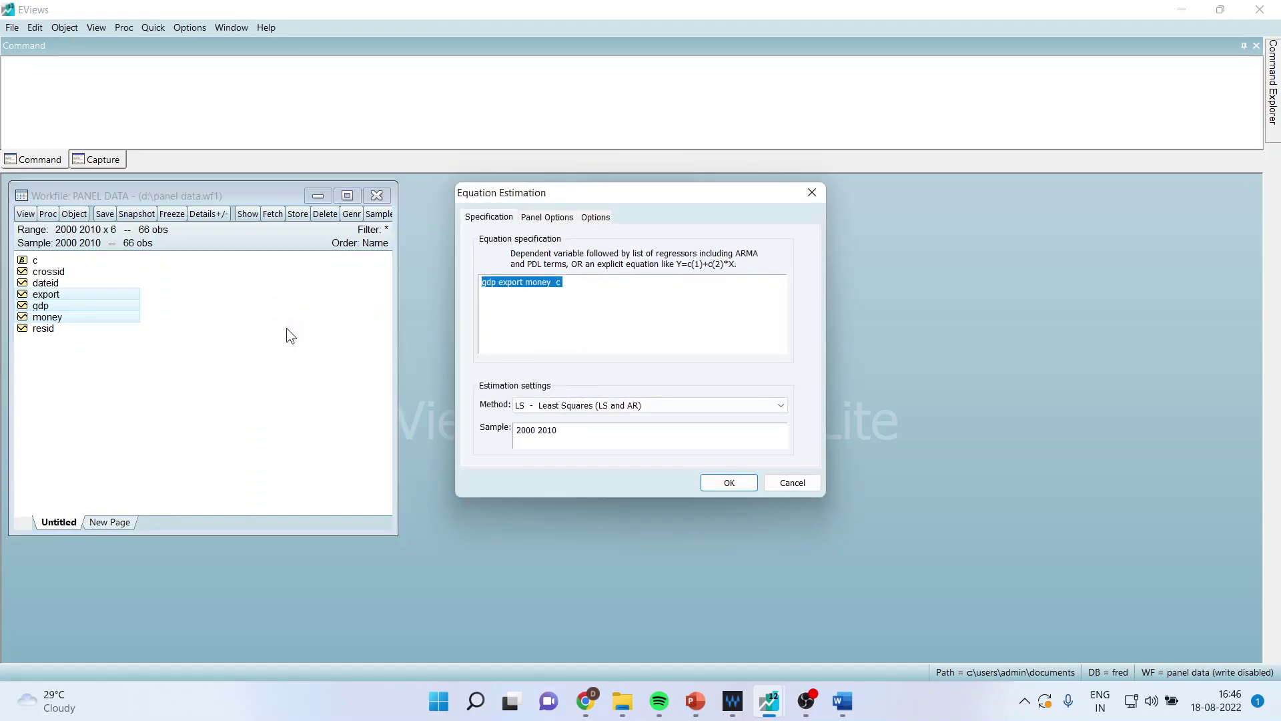
click(779, 403)
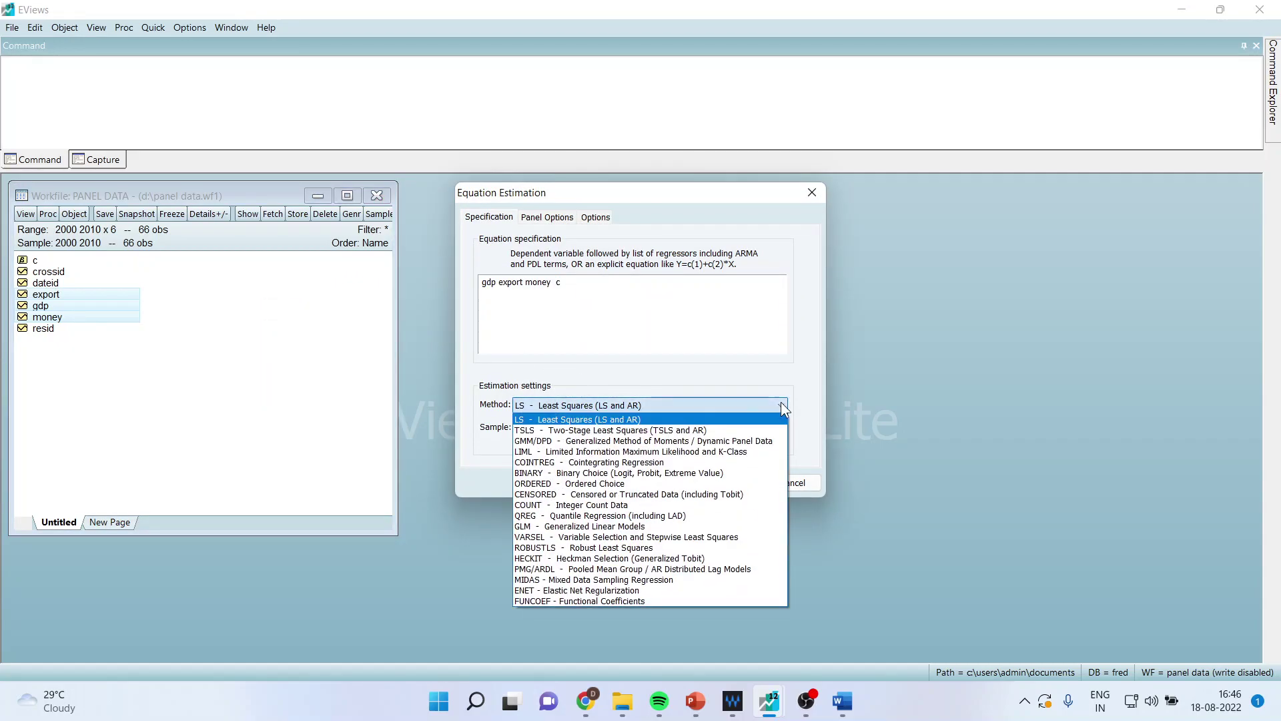
click(769, 441)
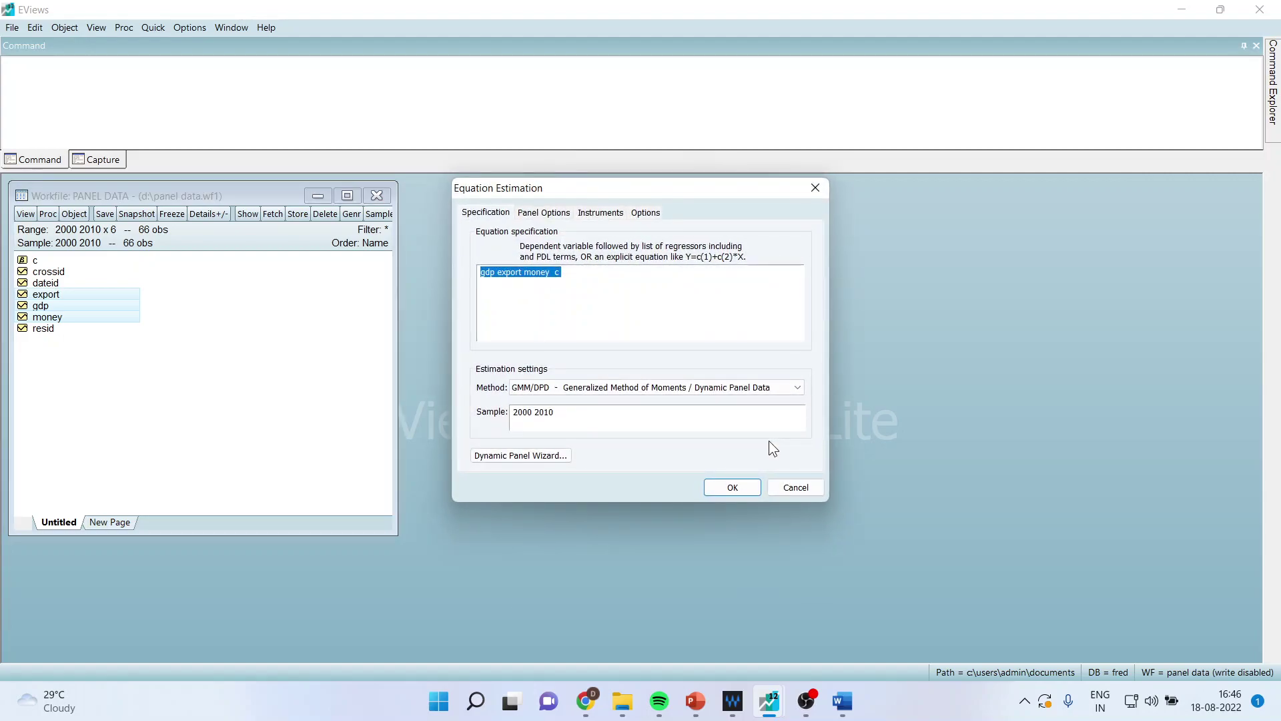
Enter export(-1) money(-1) as the equation's instrument list
click(615, 213)
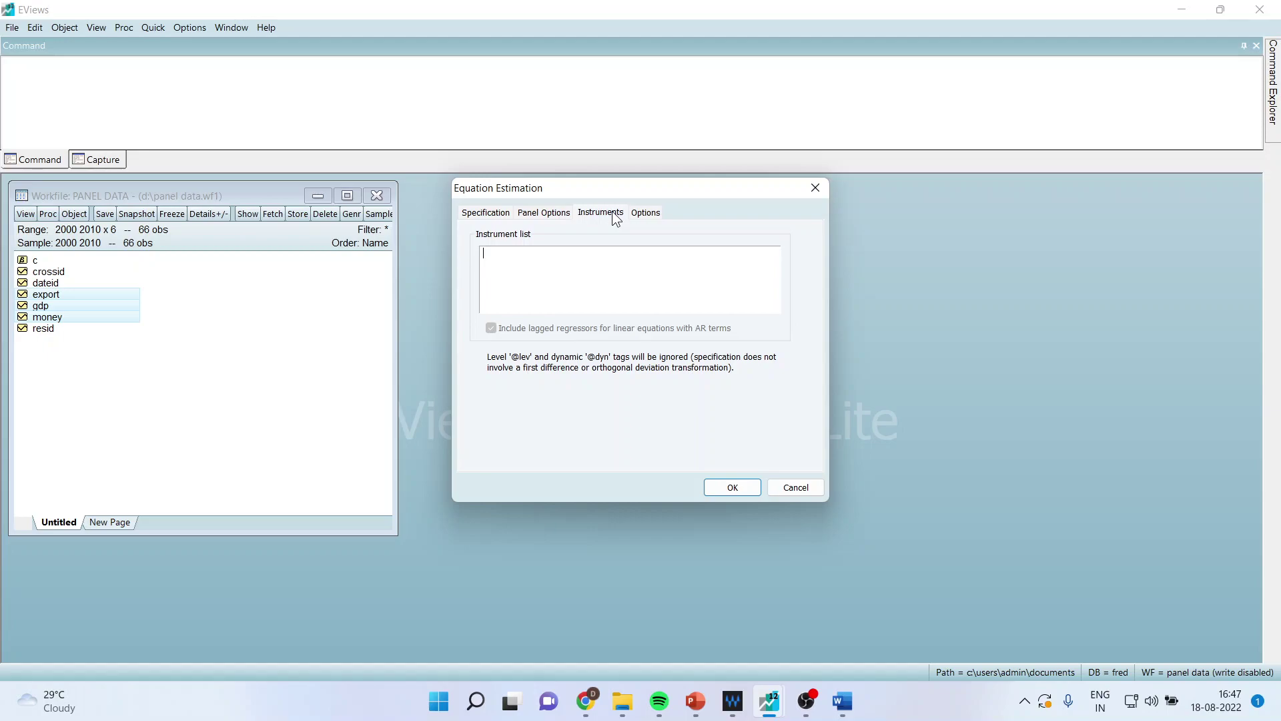
click(521, 257)
text(export(-1)
key(ctrl+space)
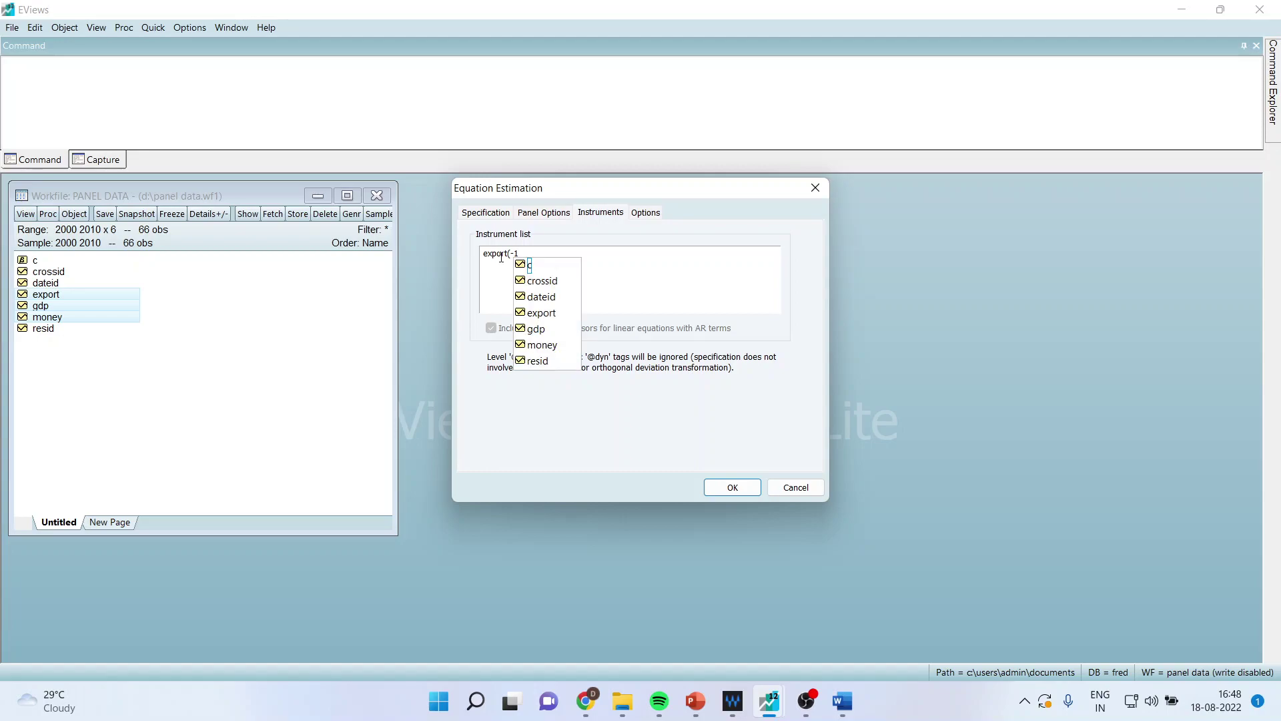
text())
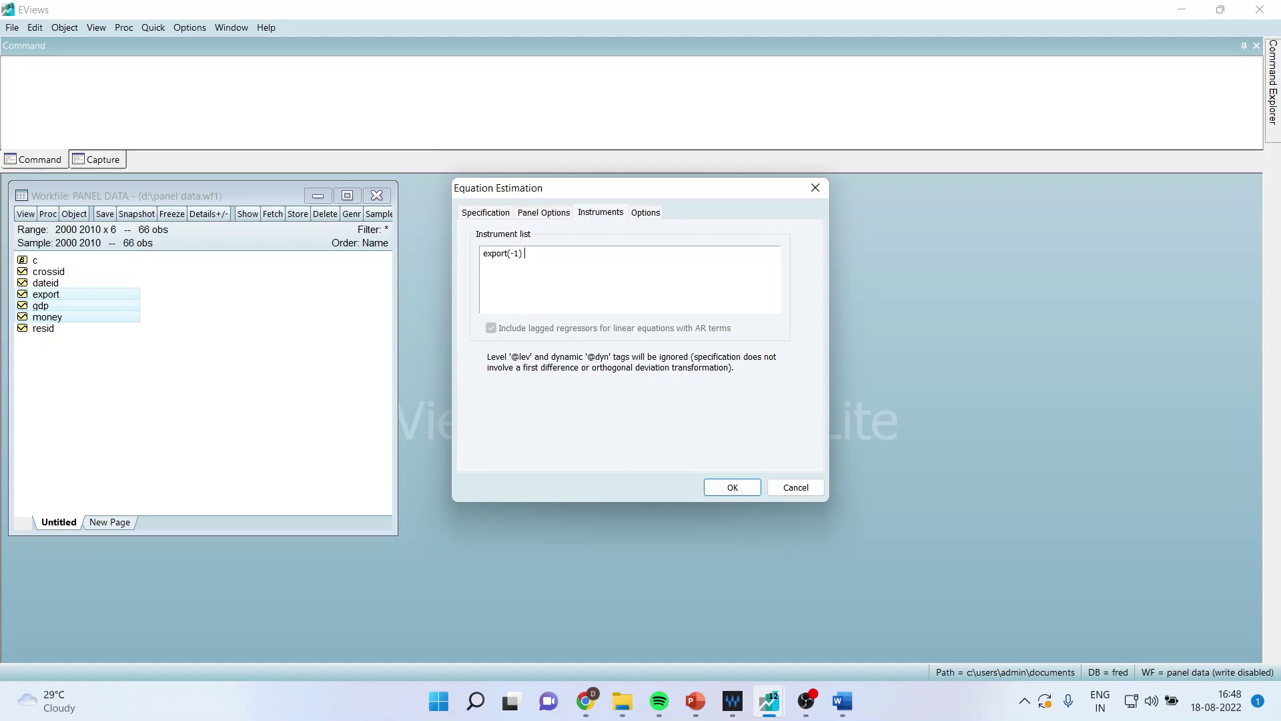
text(money(-1))
Set cross-section effects to Difference and keep Difference (AB 1-step) GMM weights
click(547, 214)
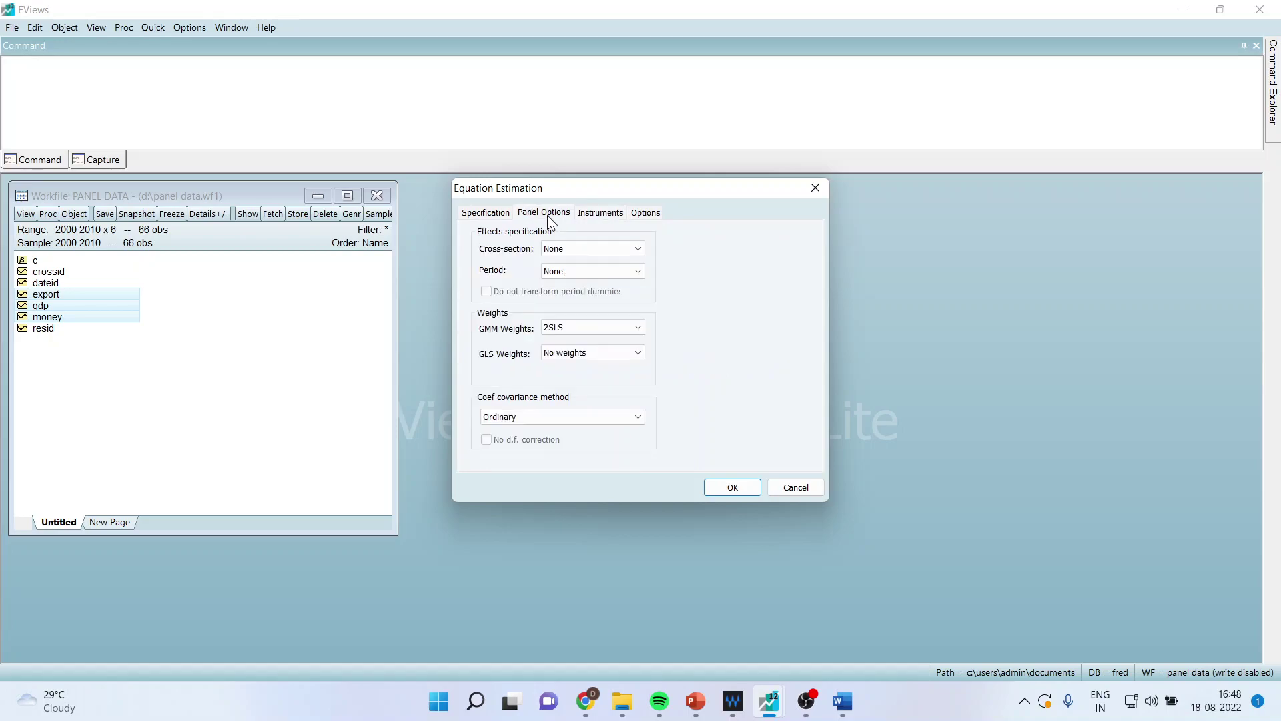
click(638, 248)
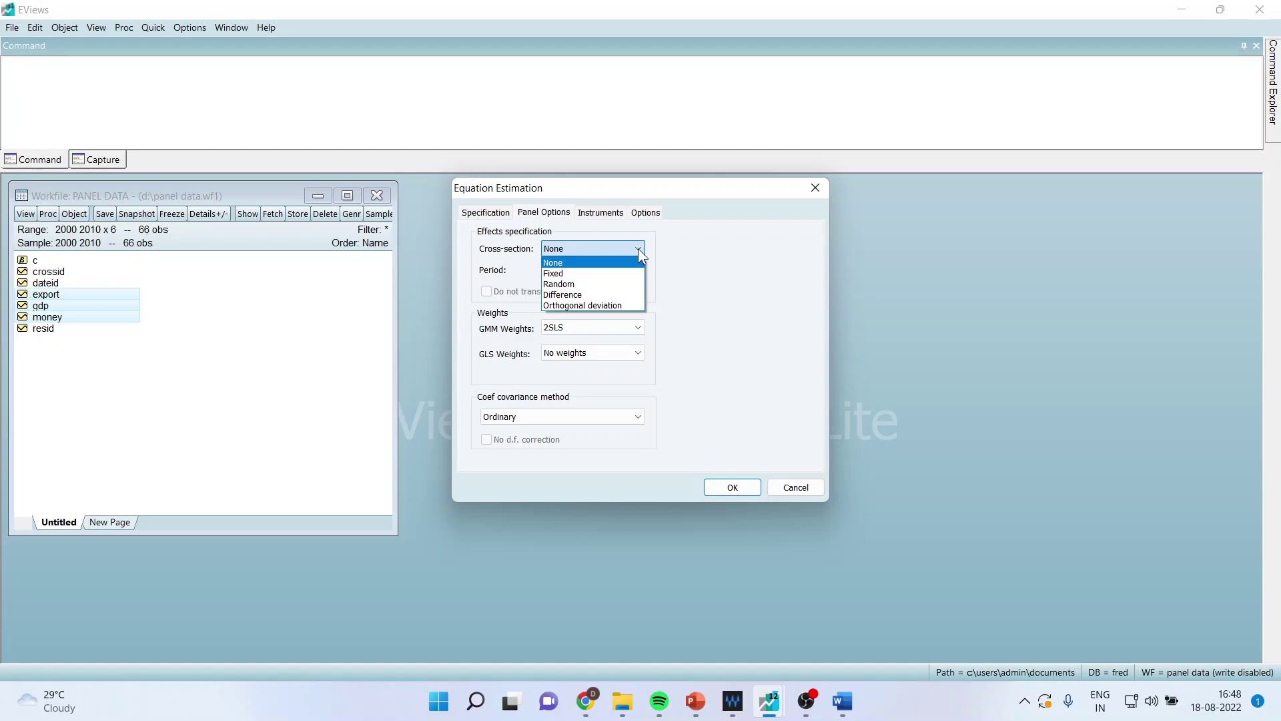
click(594, 295)
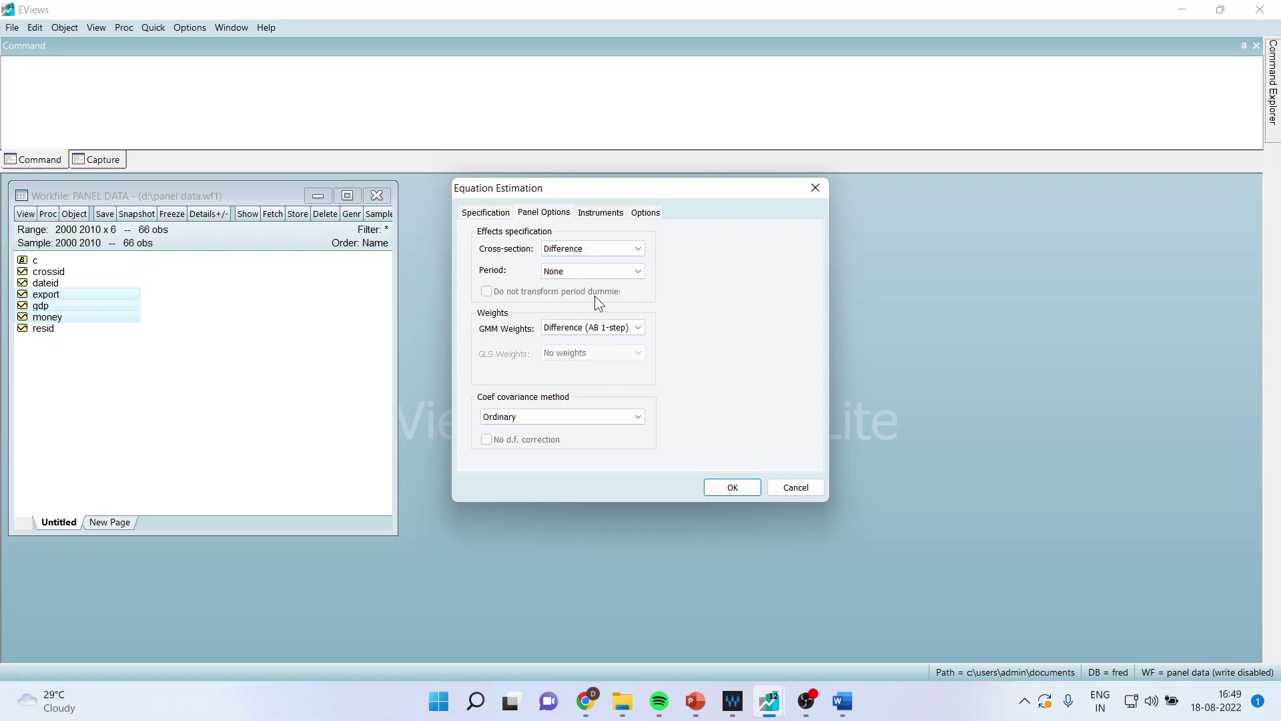
click(642, 326)
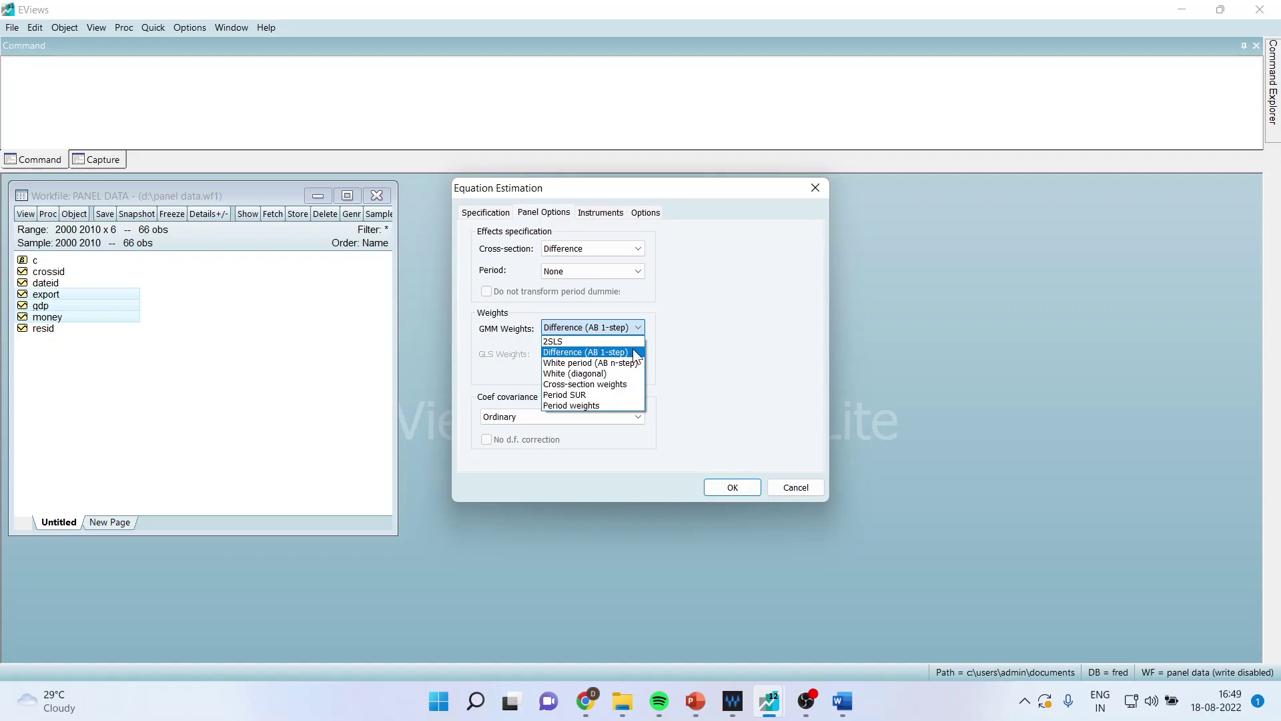
click(722, 290)
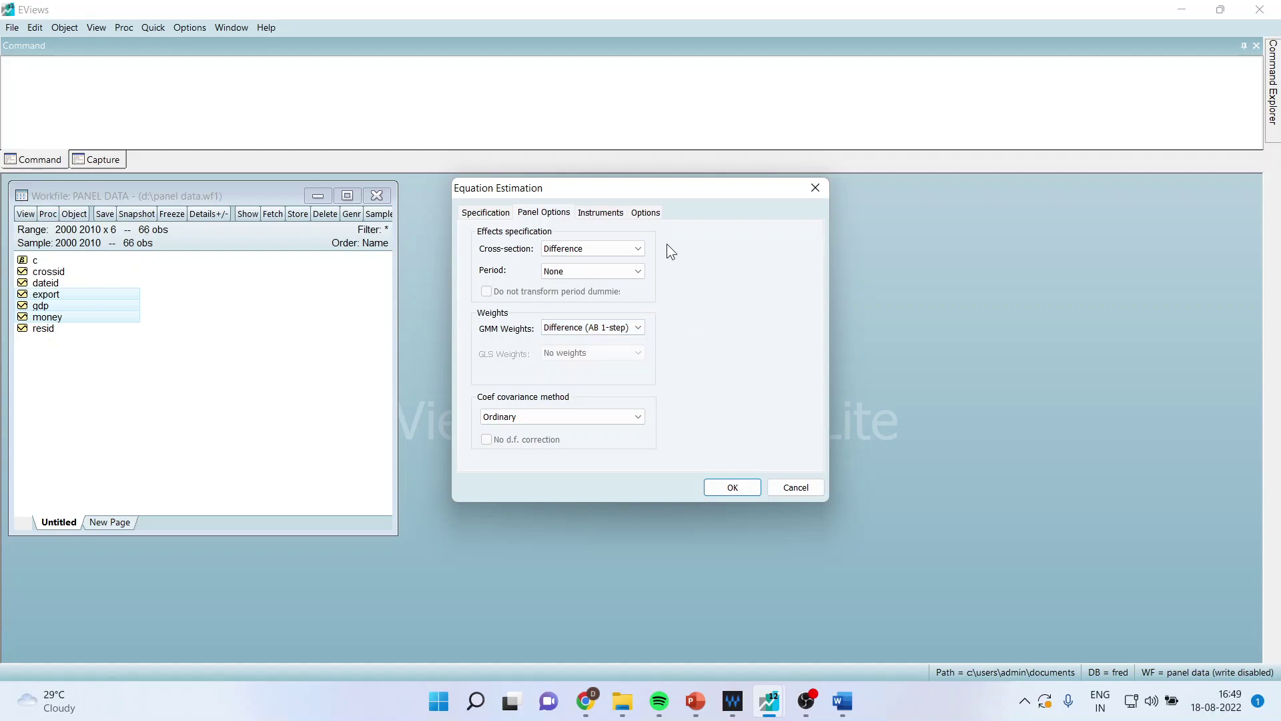
click(646, 212)
click(537, 213)
Recheck the instrument list and specification, then launch the Dynamic Panel Wizard
click(601, 212)
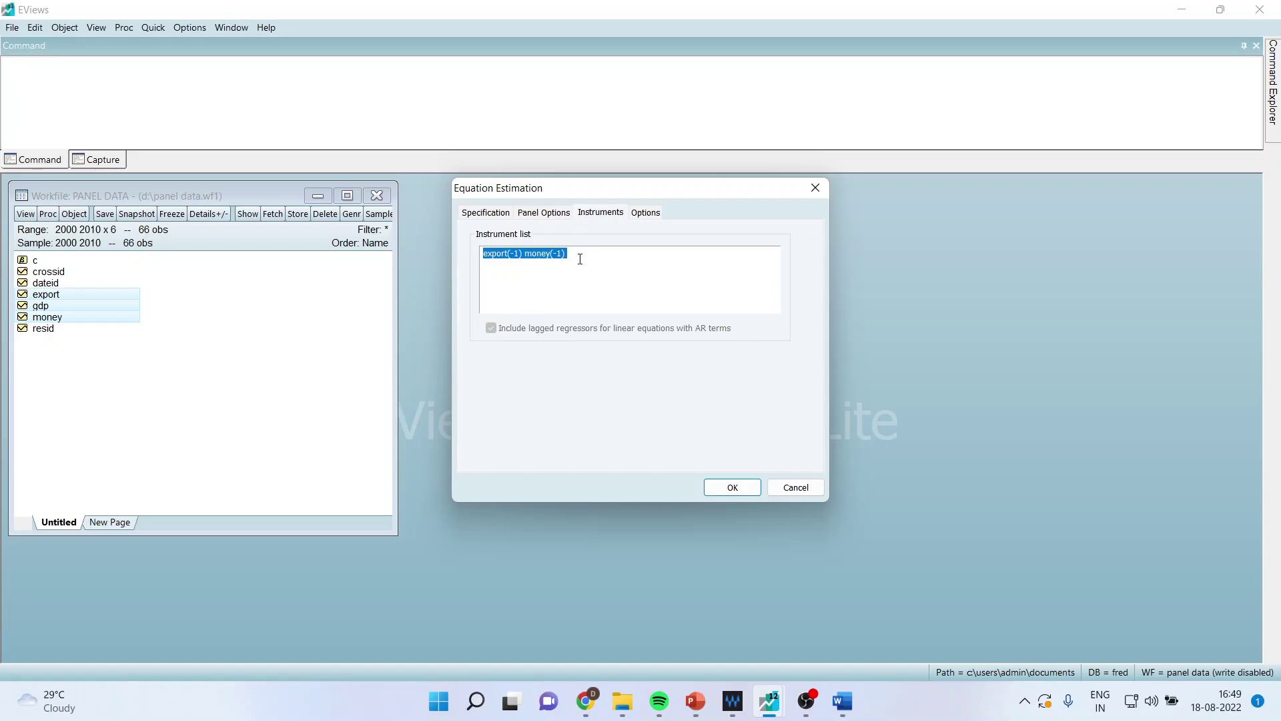
click(483, 213)
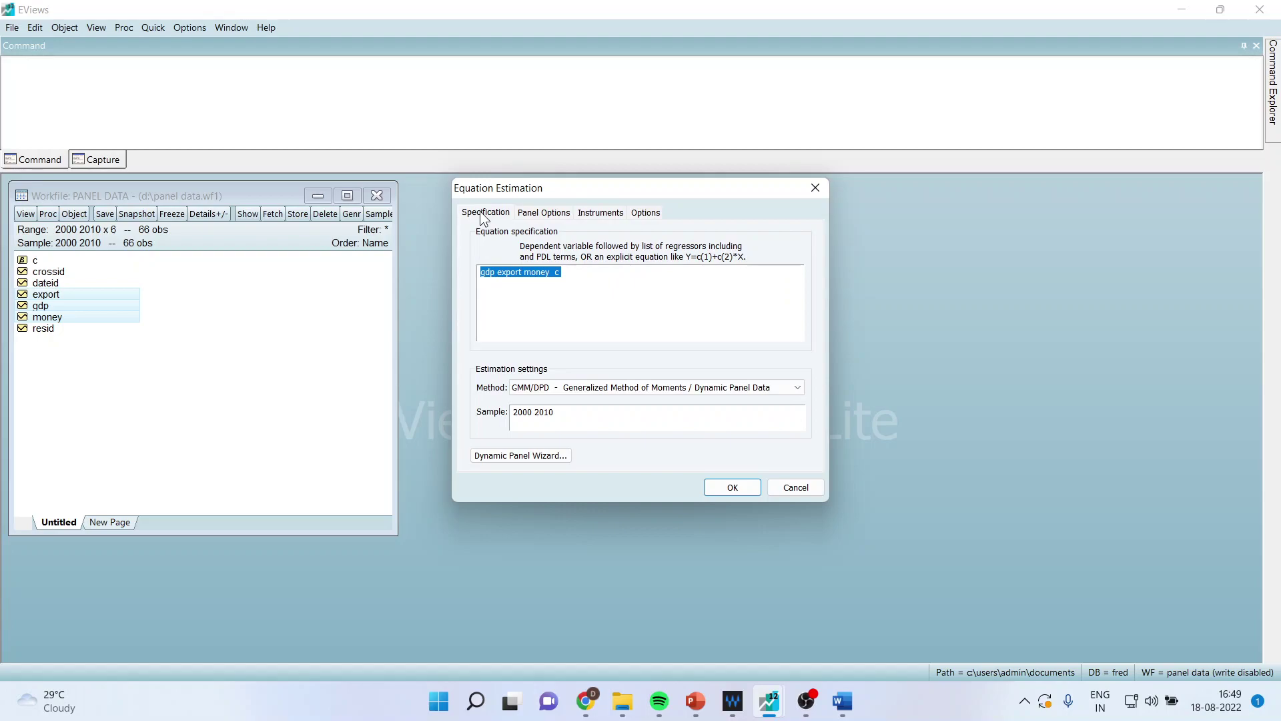
click(528, 458)
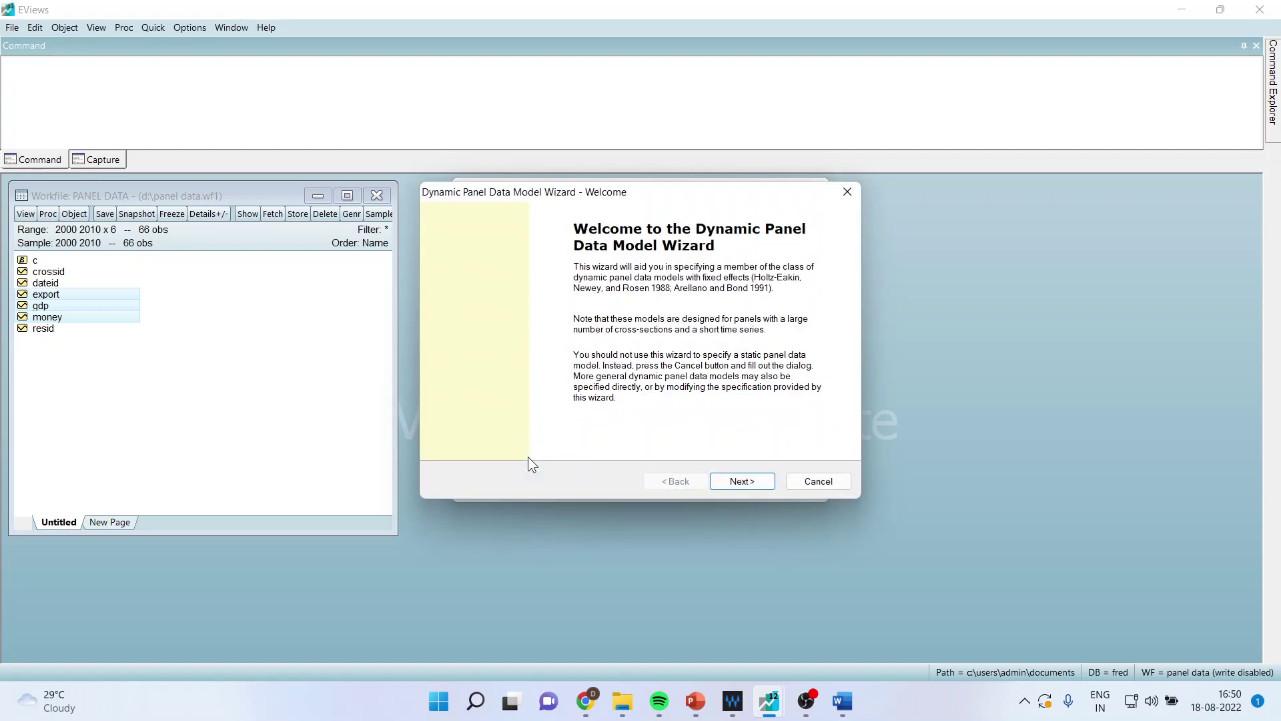
Advance the wizard, keeping gdp with one lag and export money c as regressors
click(742, 483)
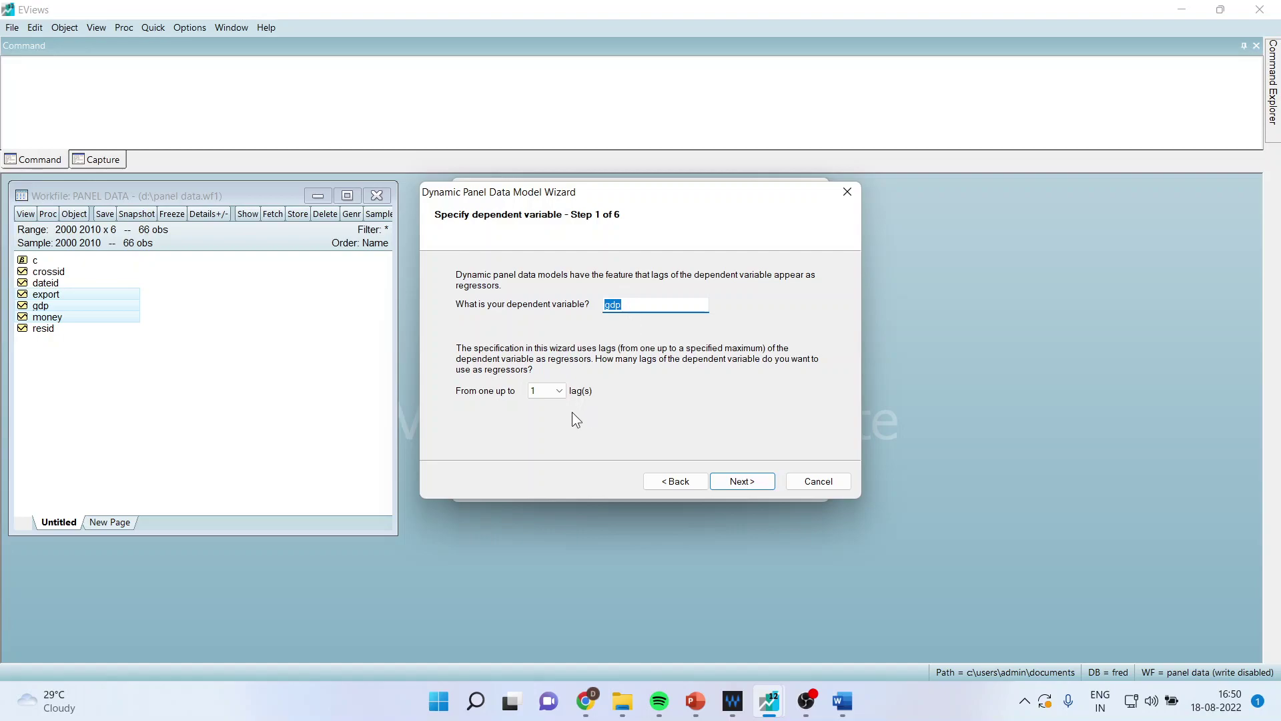
click(735, 482)
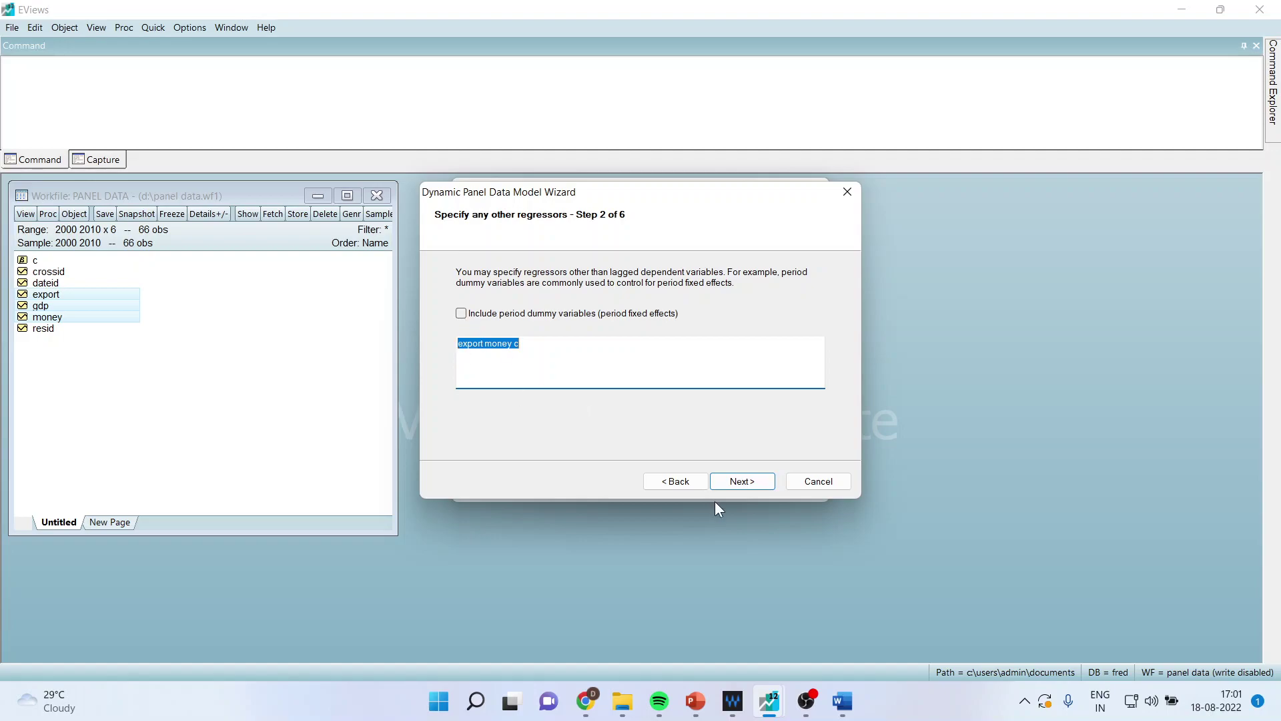
click(740, 482)
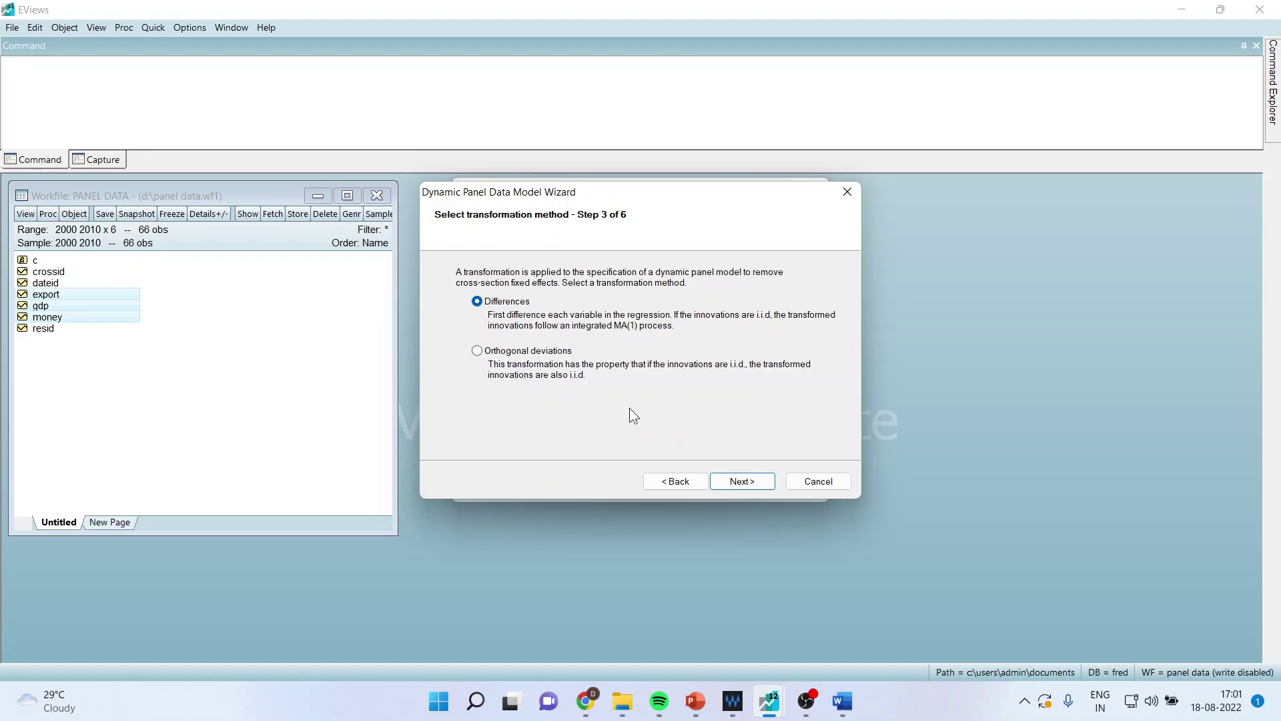
click(730, 480)
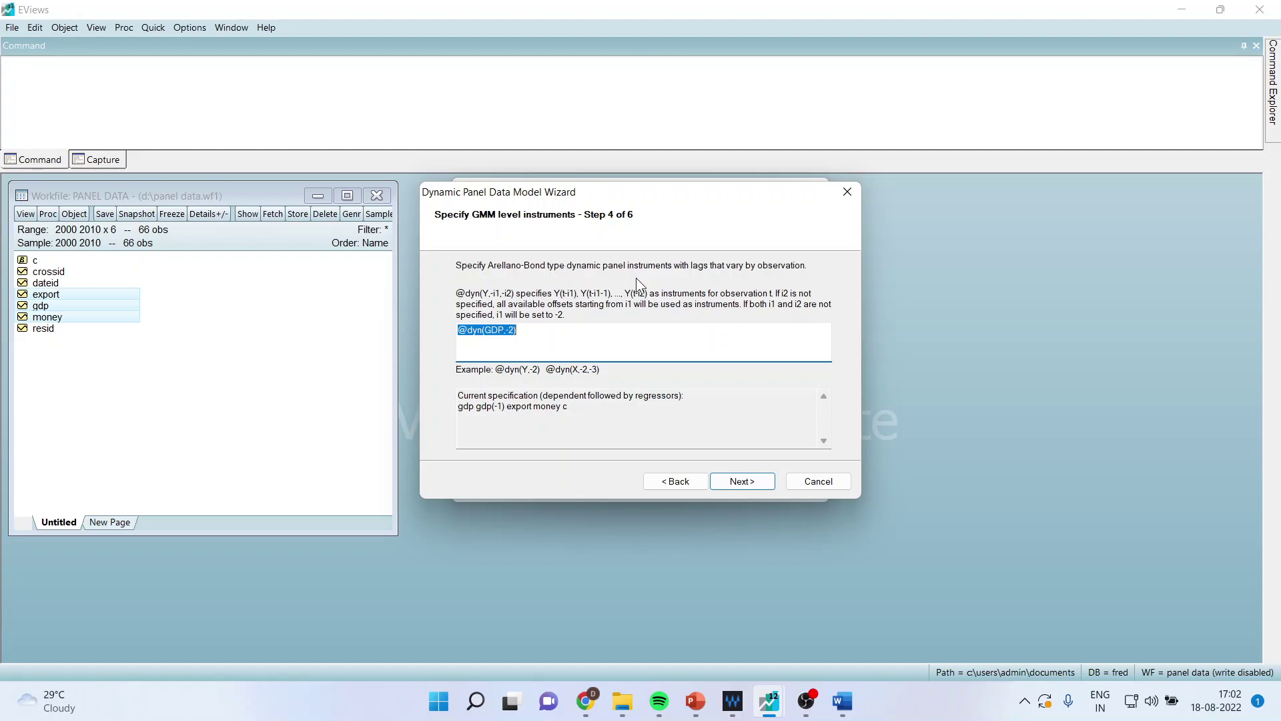
click(739, 483)
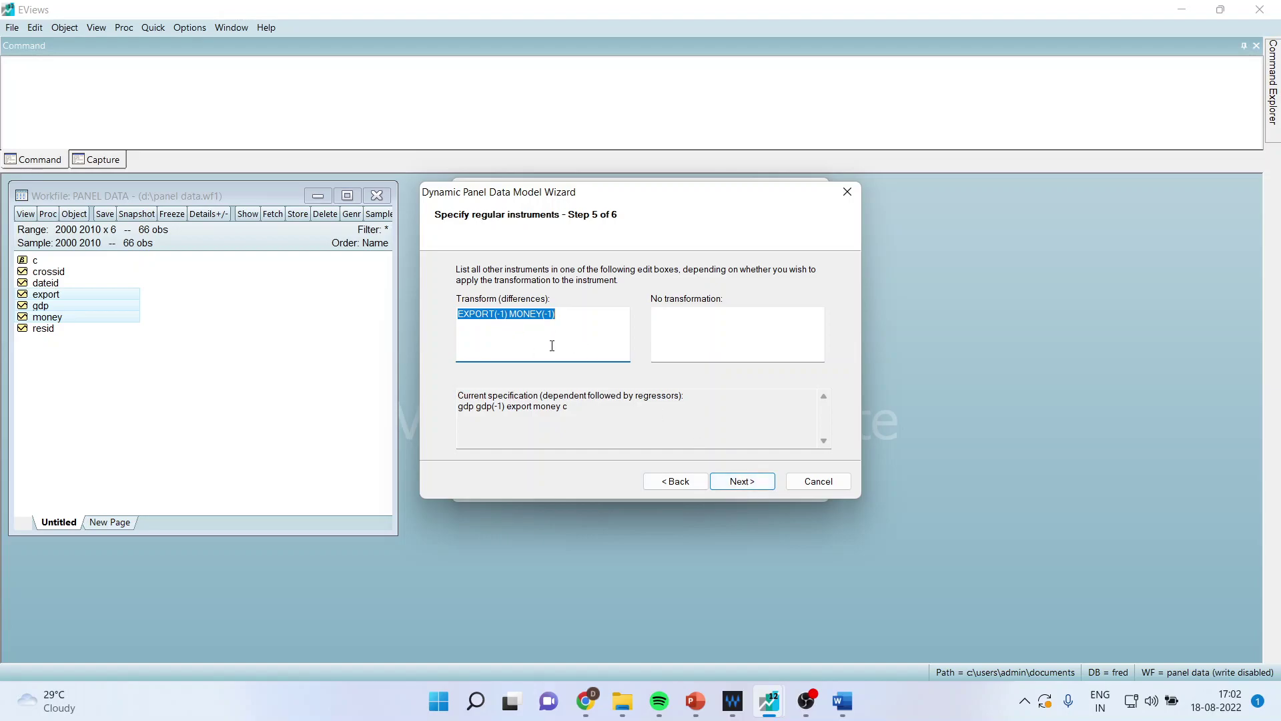
click(741, 484)
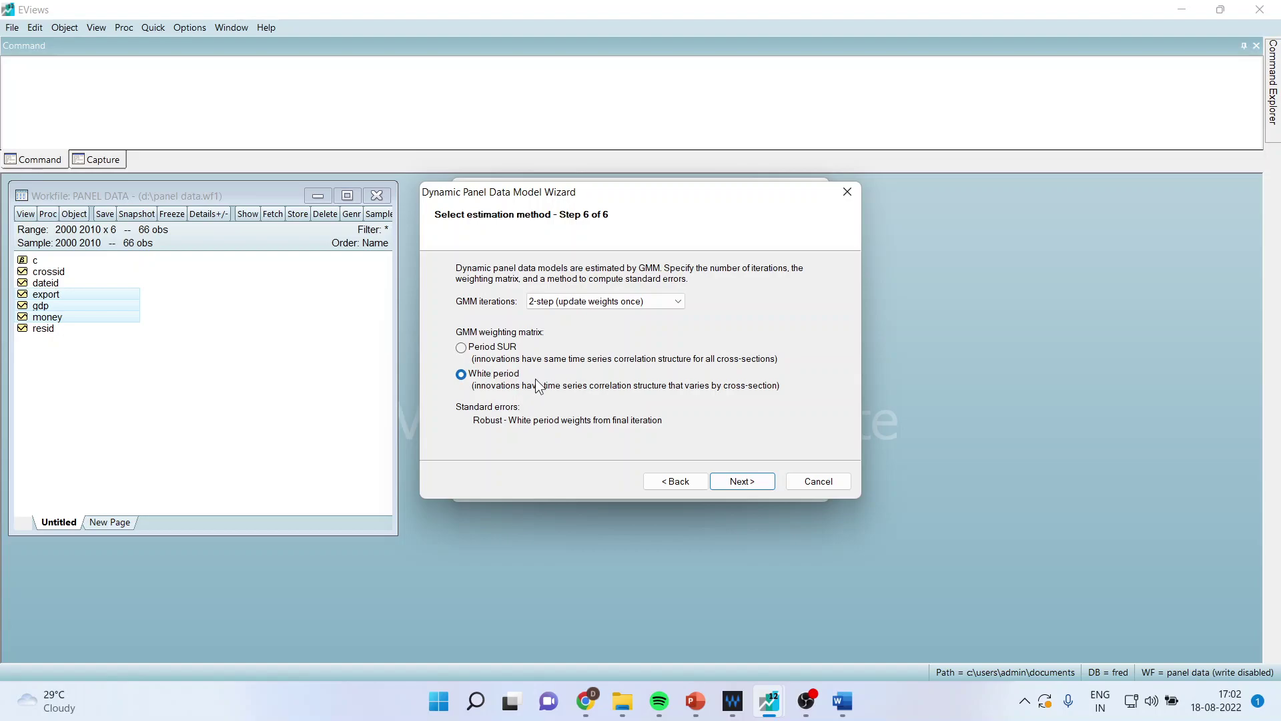
click(742, 486)
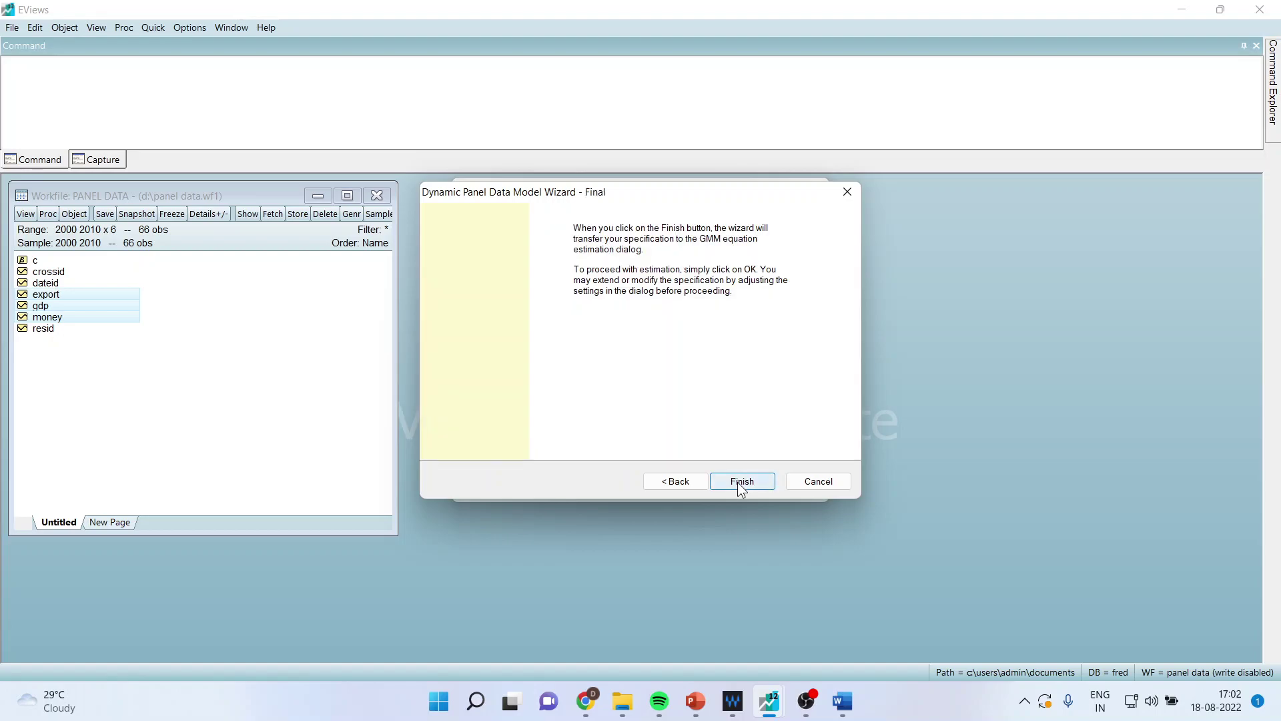
click(741, 485)
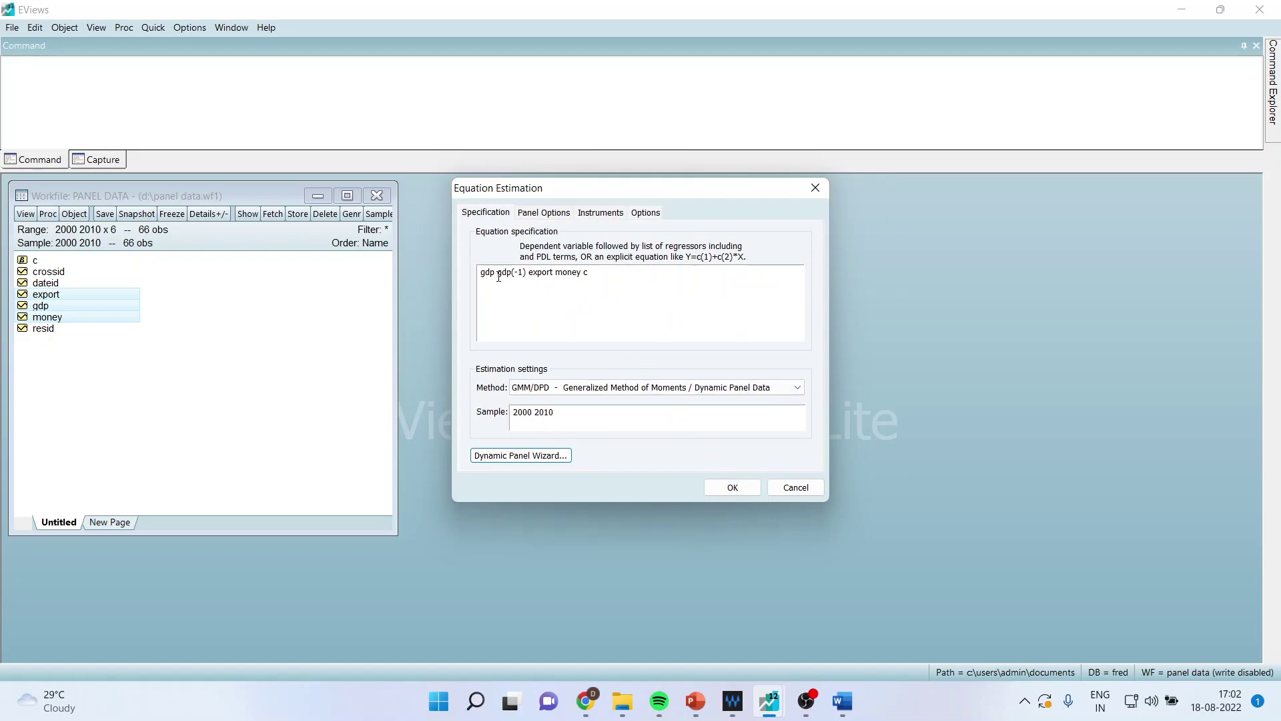
drag(498, 276, 525, 276)
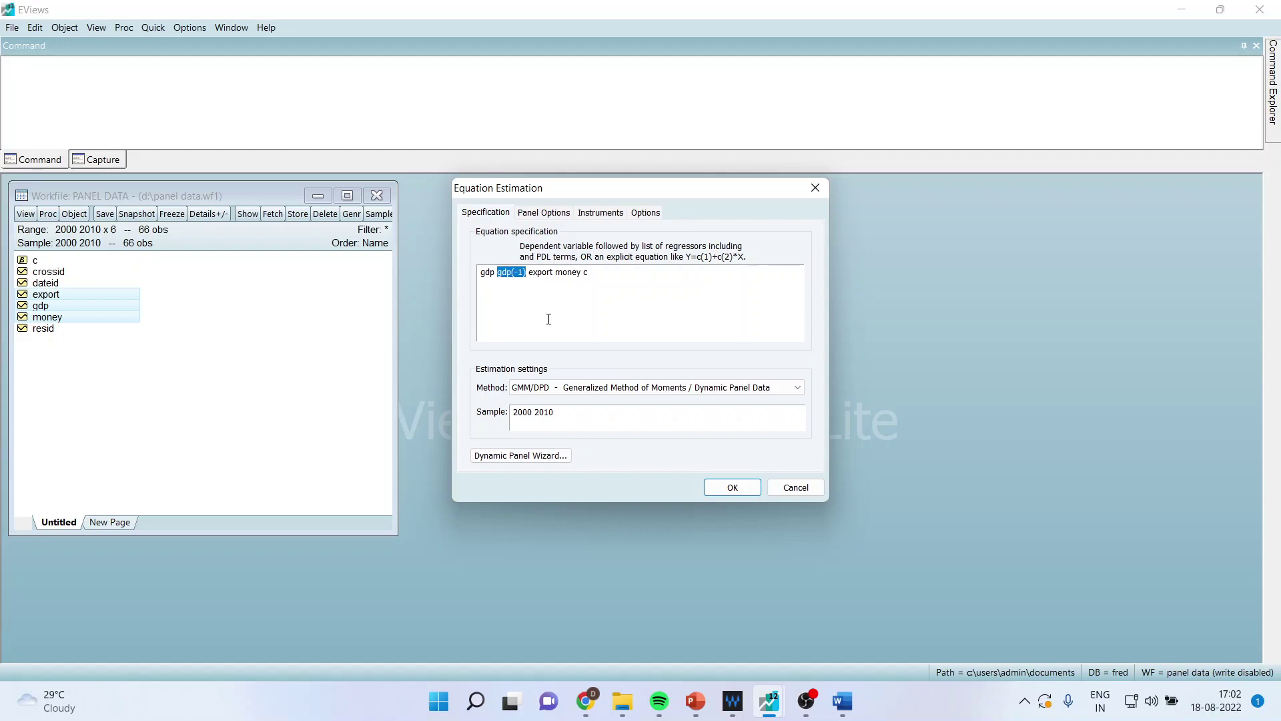
click(600, 213)
click(587, 279)
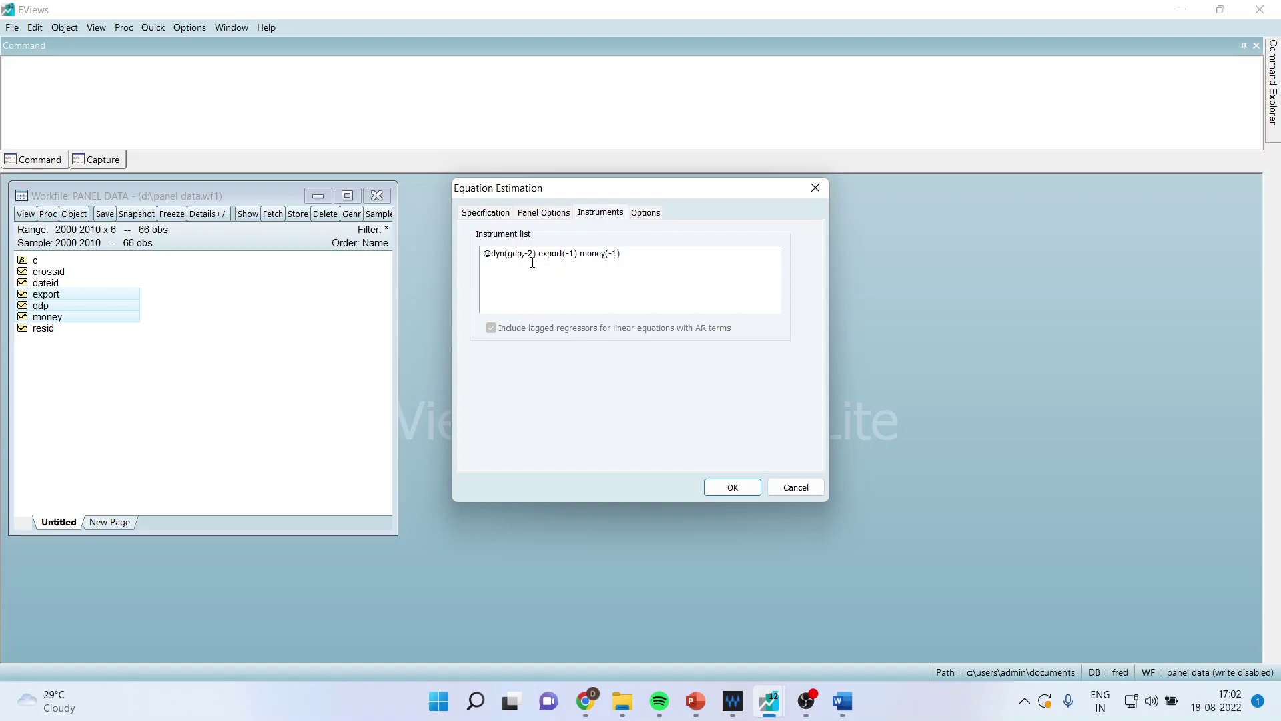
drag(484, 253, 539, 257)
click(587, 254)
click(731, 488)
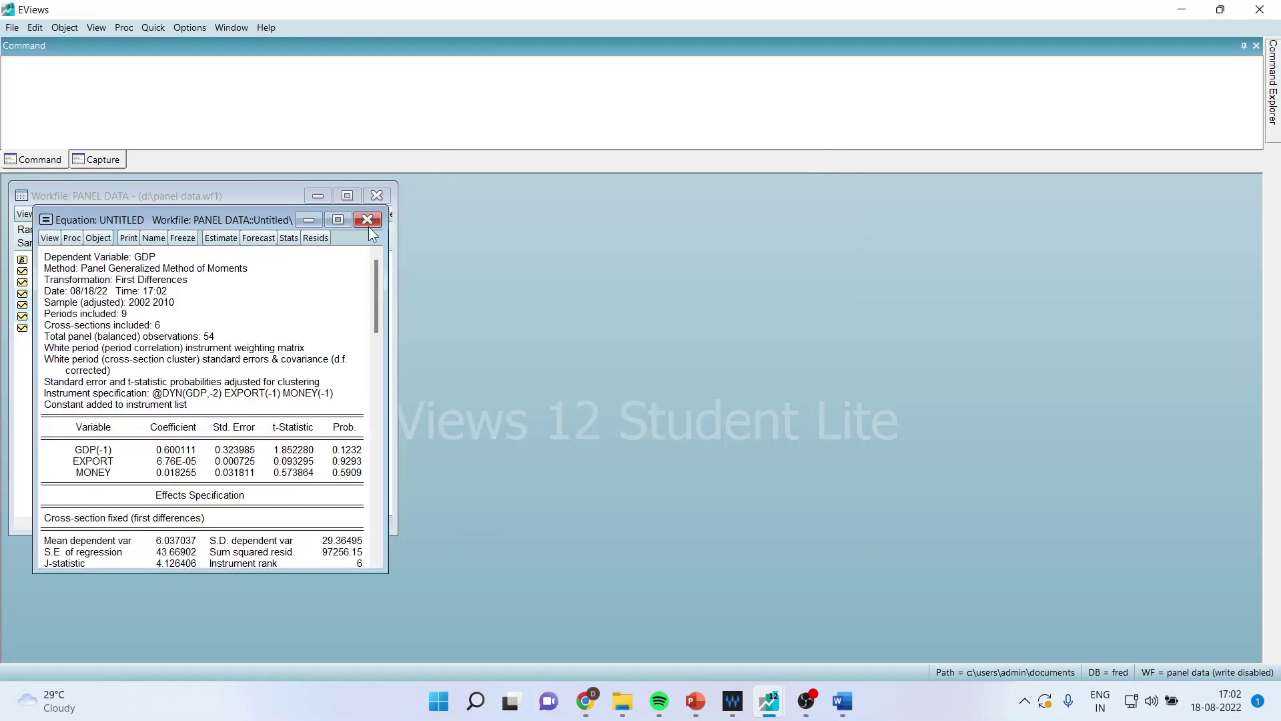
Maximize the window and bring the panel GMM equation output to the front
click(348, 196)
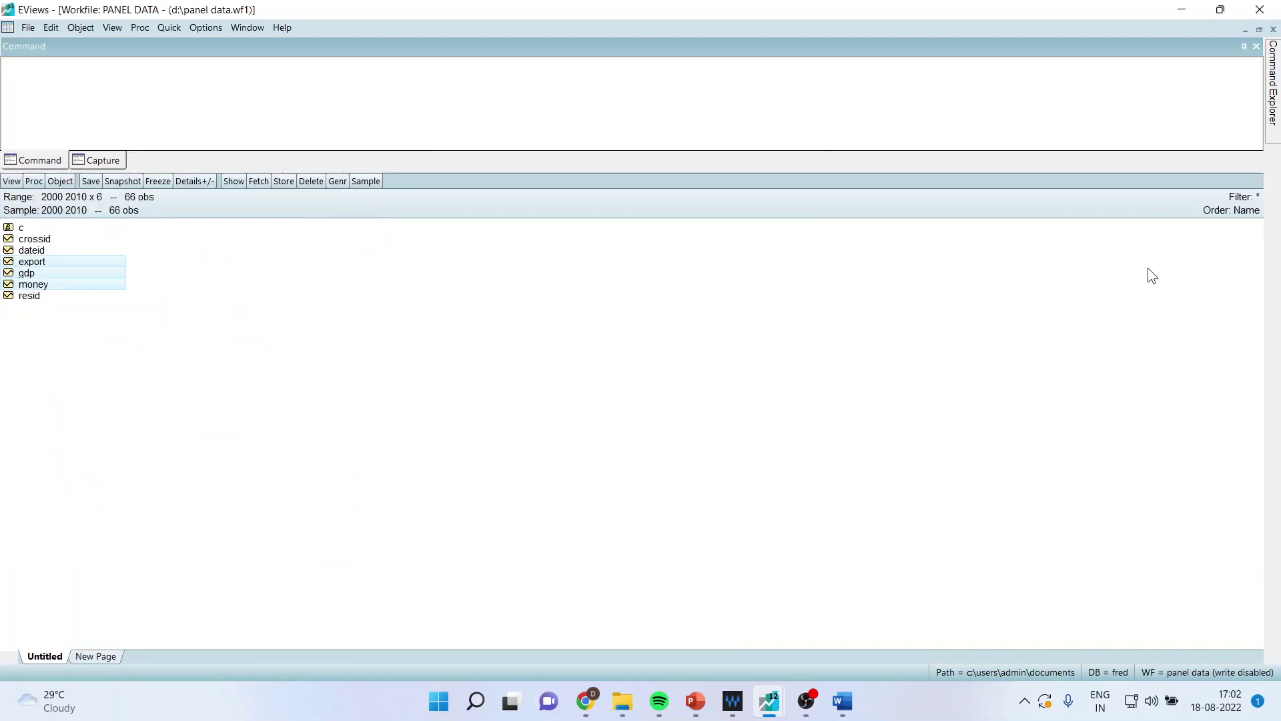
mouse_move(770, 700)
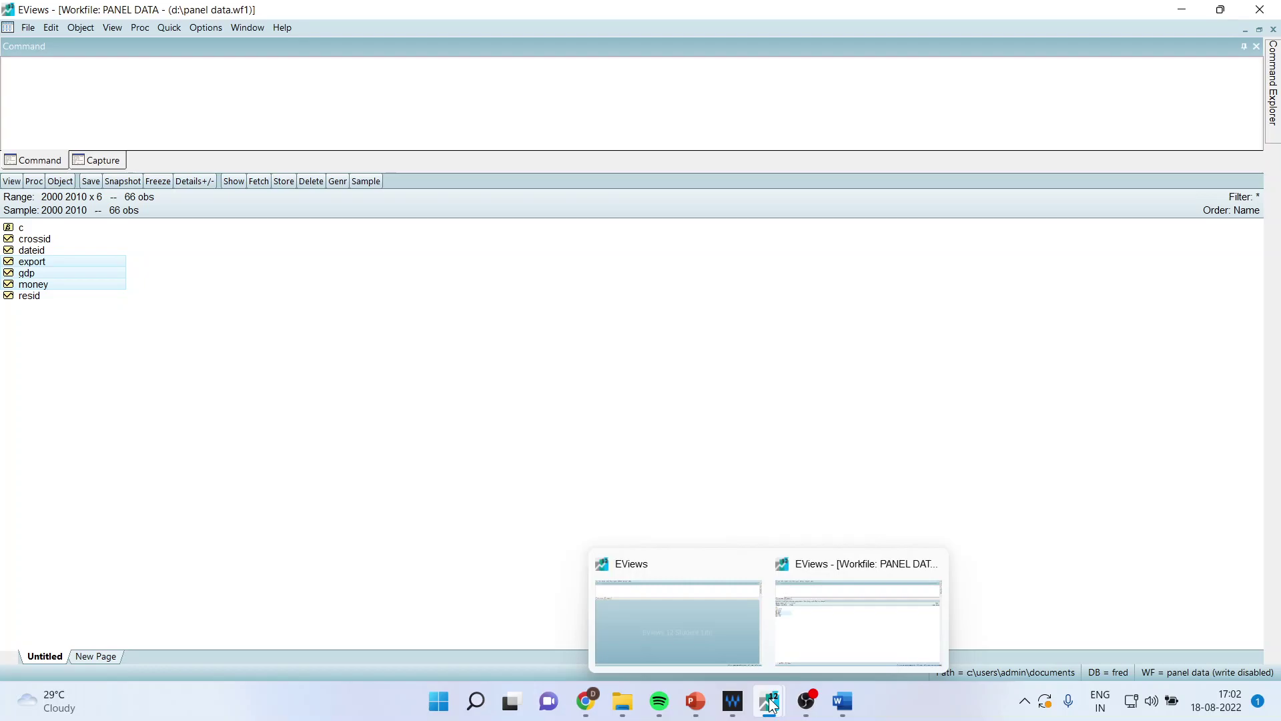
click(833, 640)
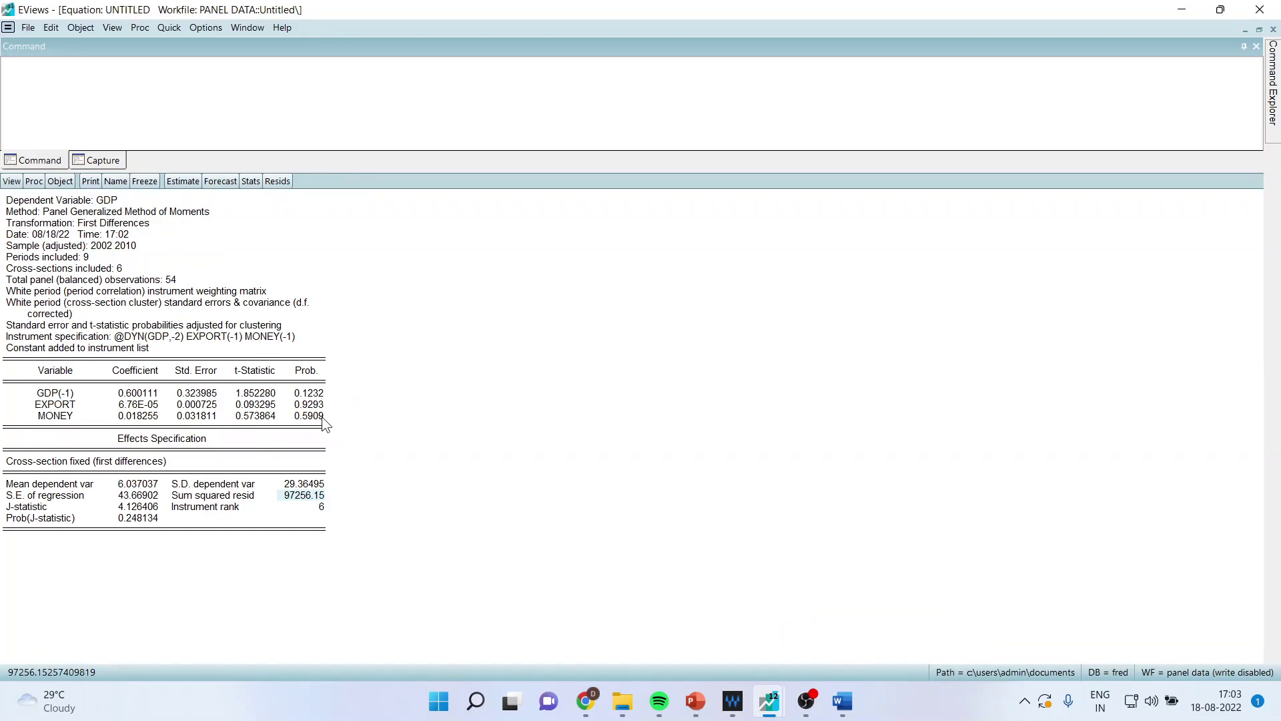
drag(314, 392, 316, 420)
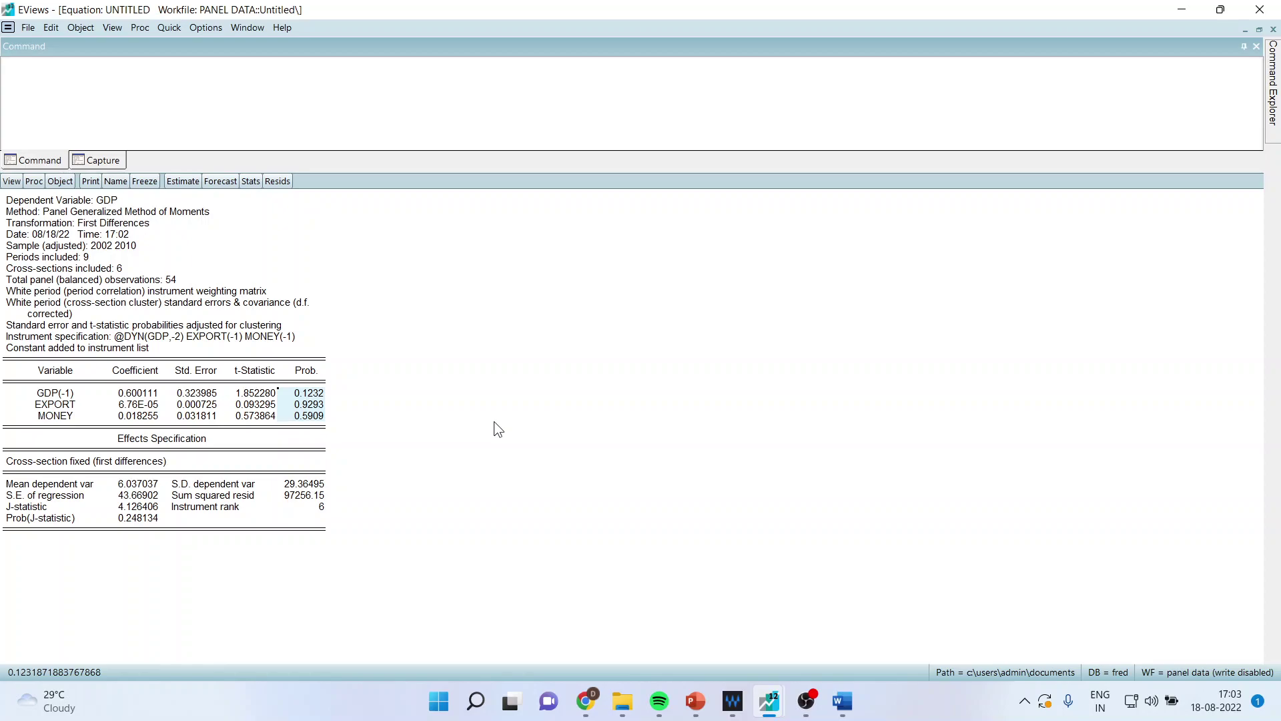
click(144, 511)
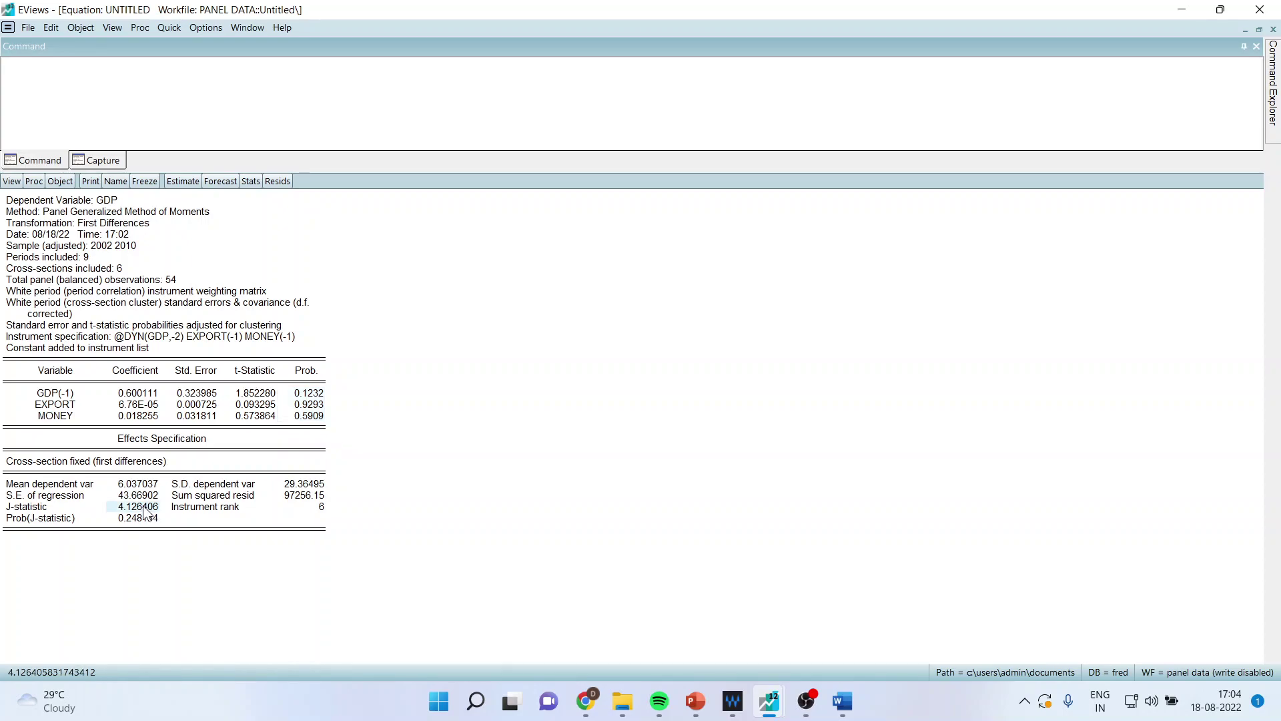
click(146, 520)
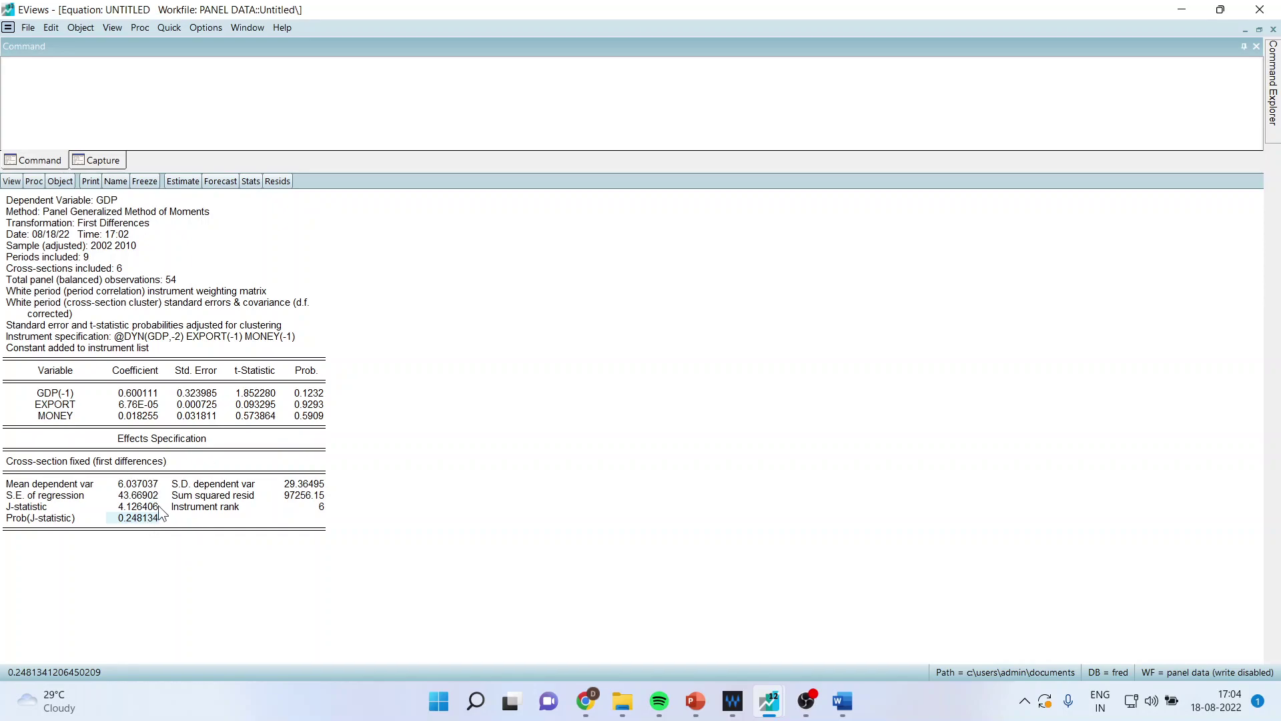
drag(147, 507, 141, 520)
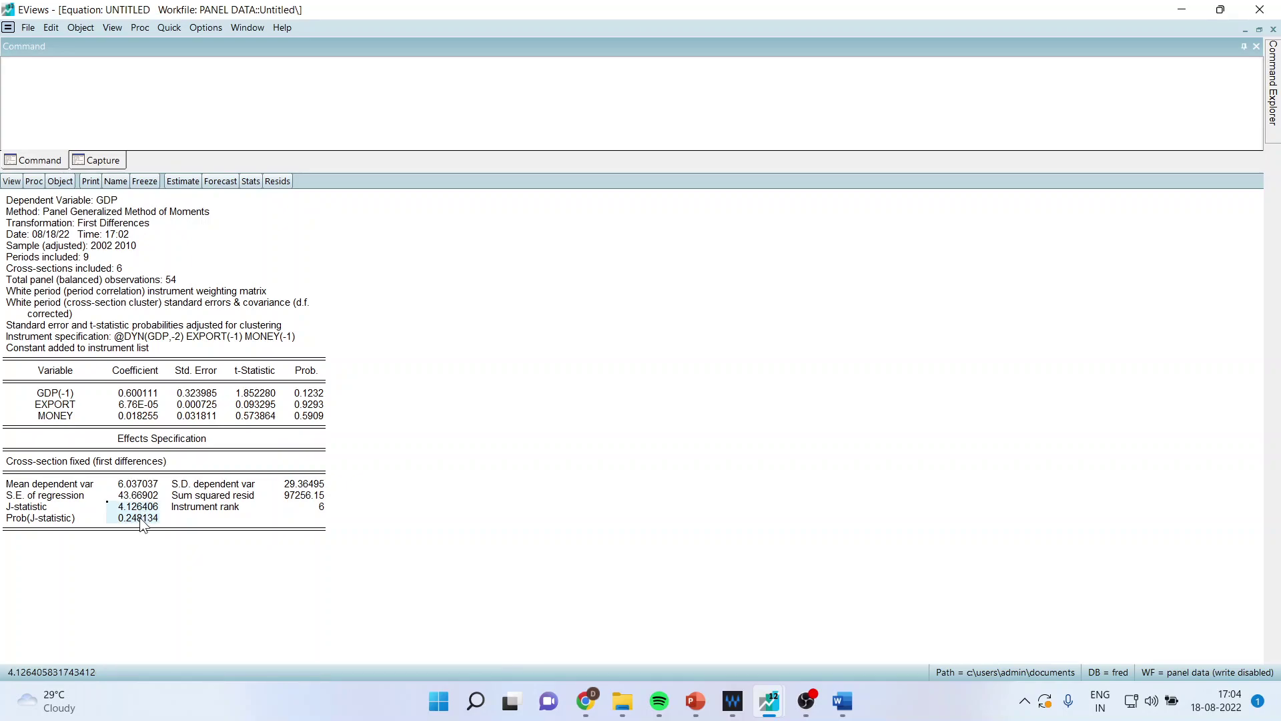
click(150, 509)
click(139, 520)
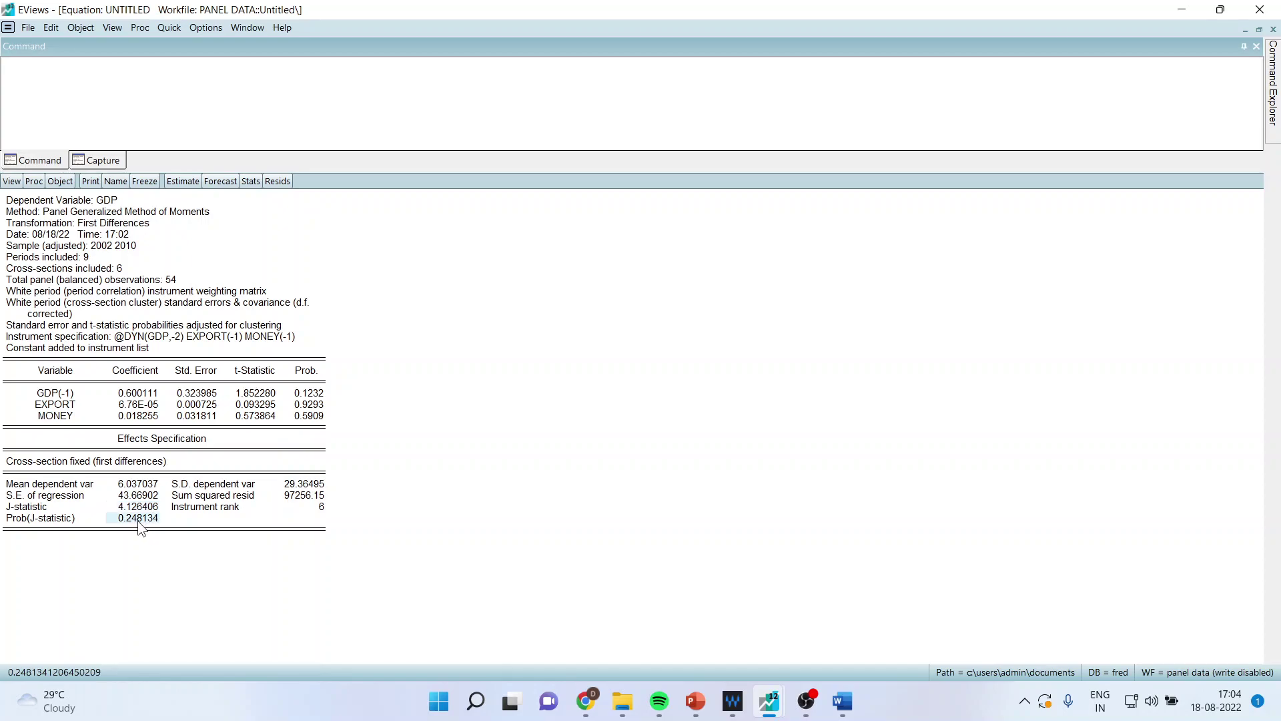